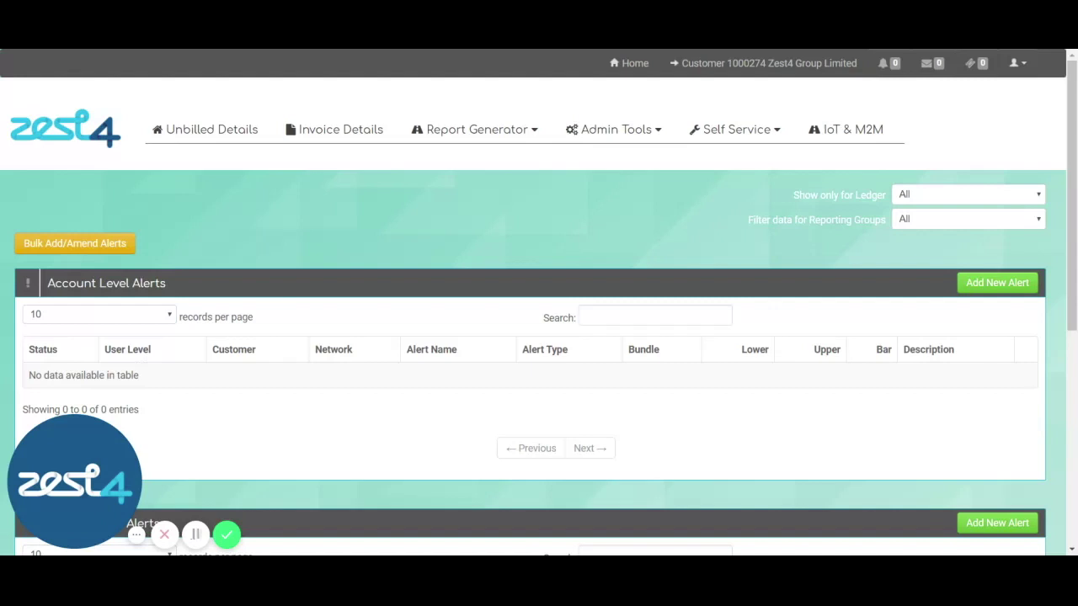
# Go to Admin Tools > Alert Manager and start adding a new service-level alert.
pyautogui.click(620, 134)
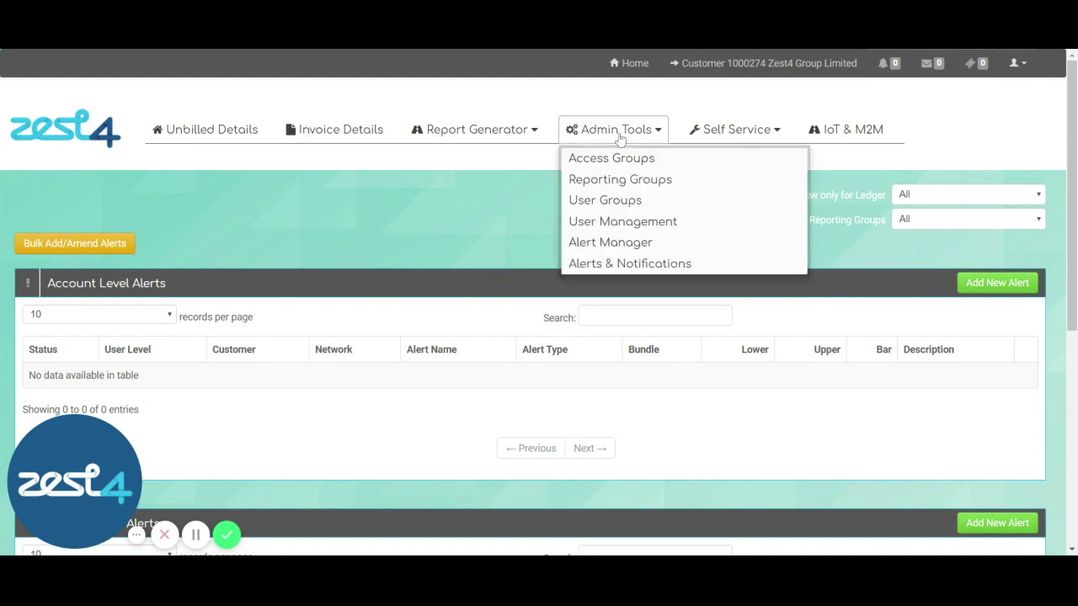
pyautogui.click(608, 246)
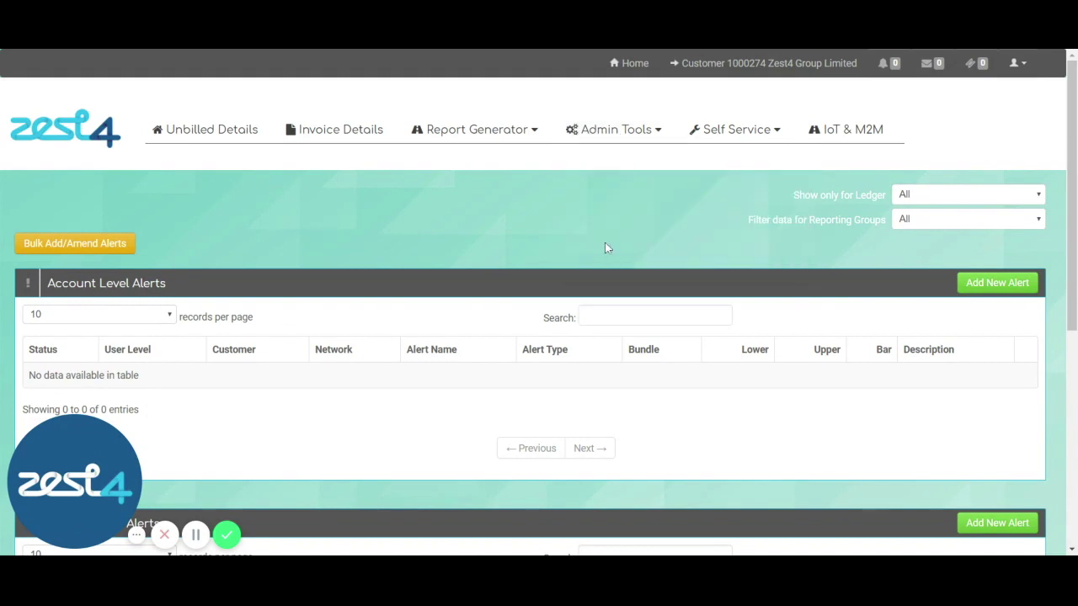
pyautogui.click(992, 523)
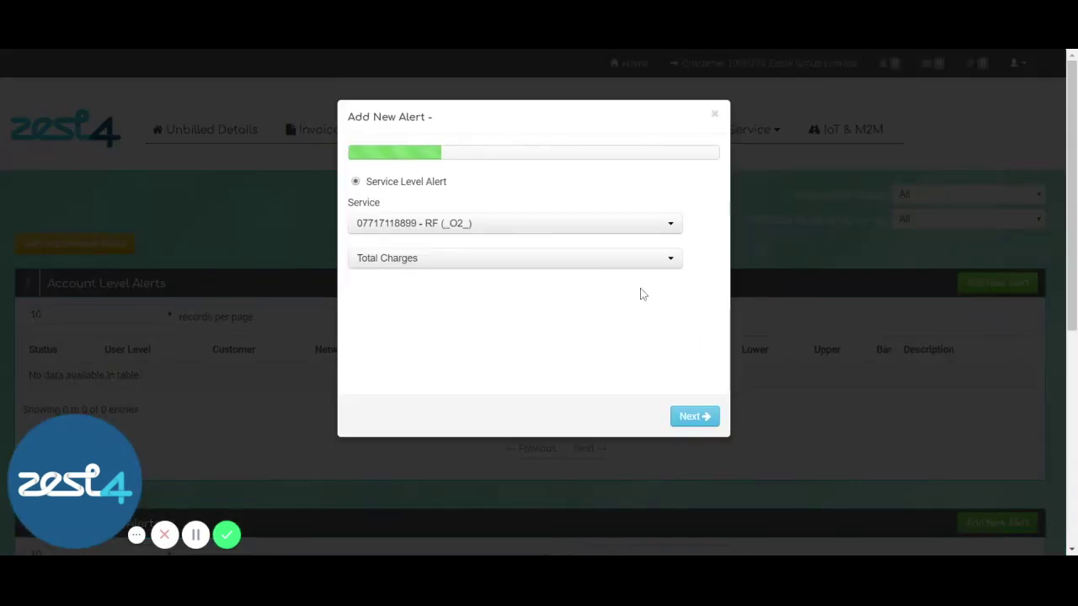
# Search for and select the NB (_O2_) service, and make it a Data Usage alert.
pyautogui.click(589, 230)
pyautogui.write('07799')
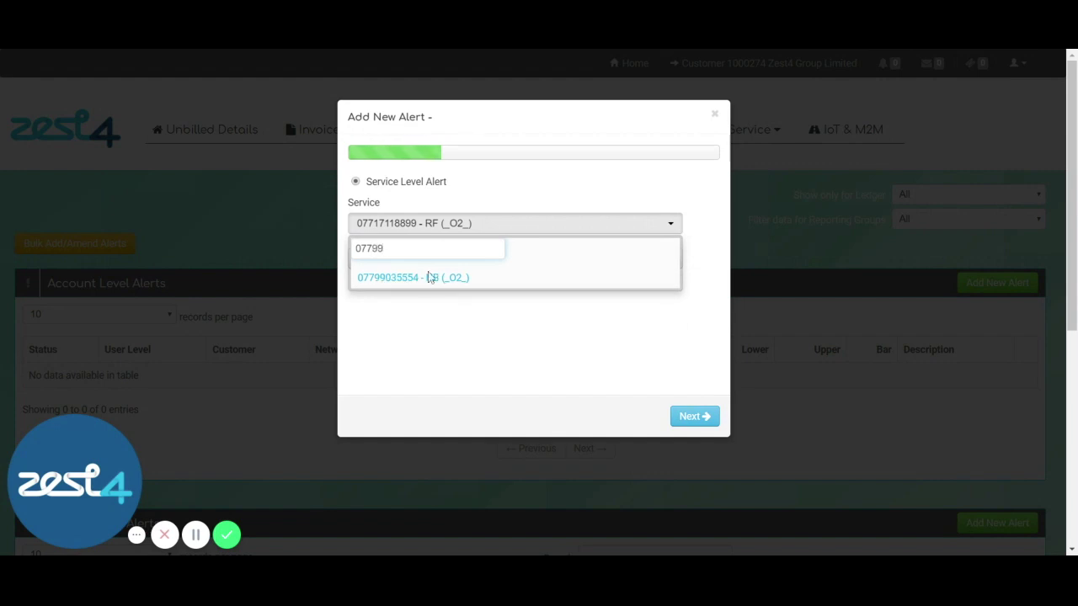
pyautogui.click(414, 281)
pyautogui.click(486, 268)
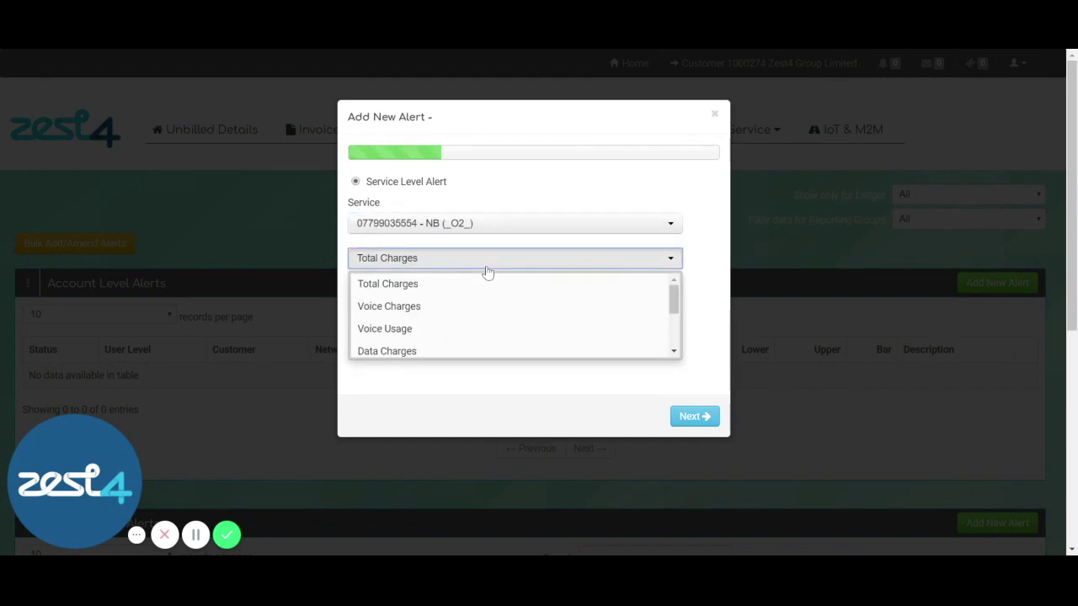
pyautogui.moveTo(672, 295); pyautogui.dragTo(673, 321)
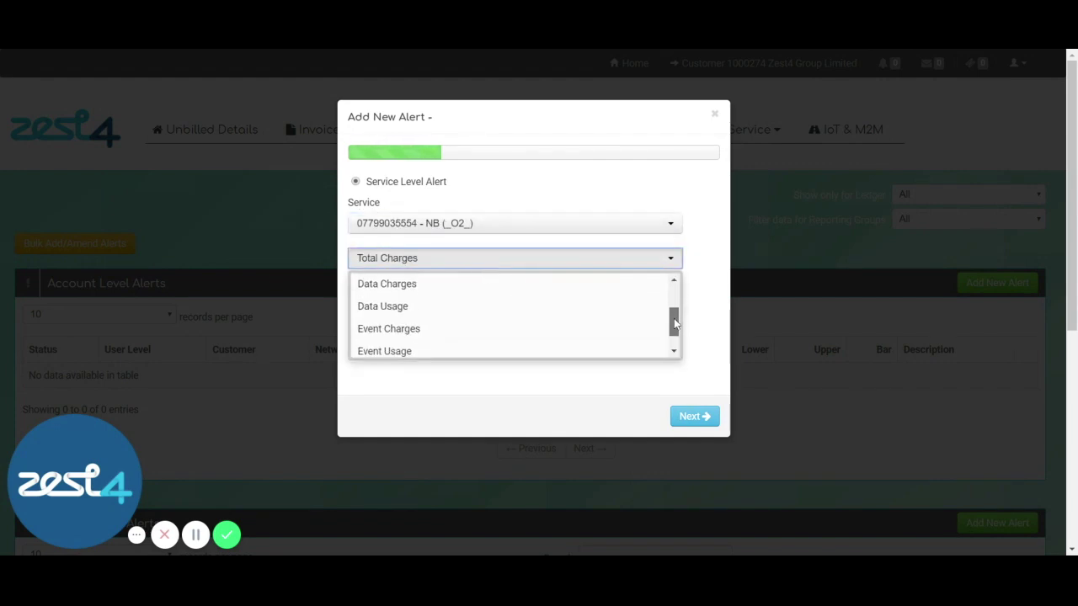
pyautogui.click(396, 308)
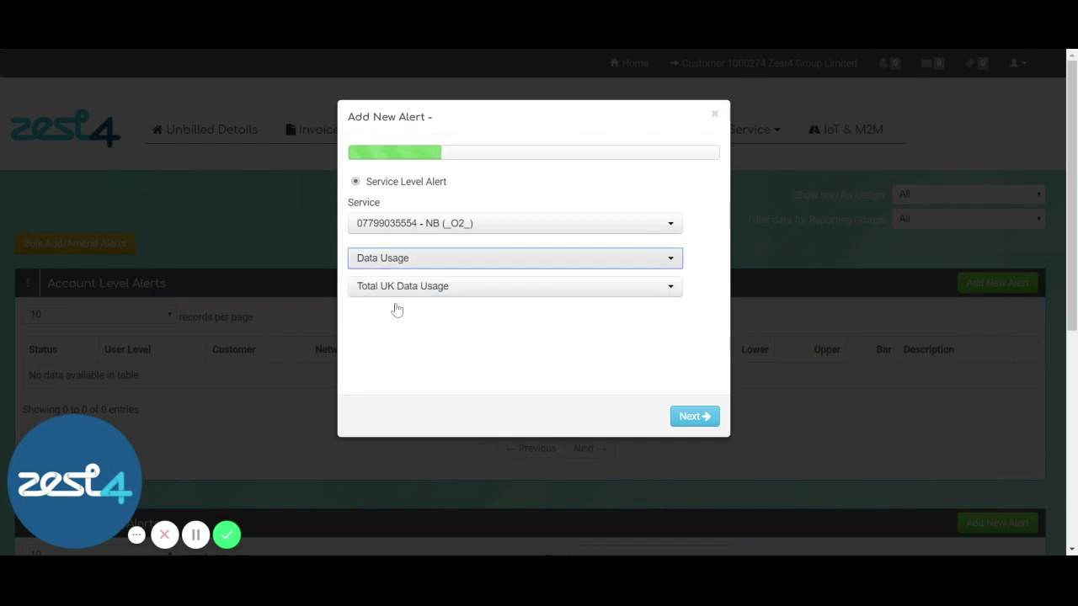
pyautogui.click(464, 291)
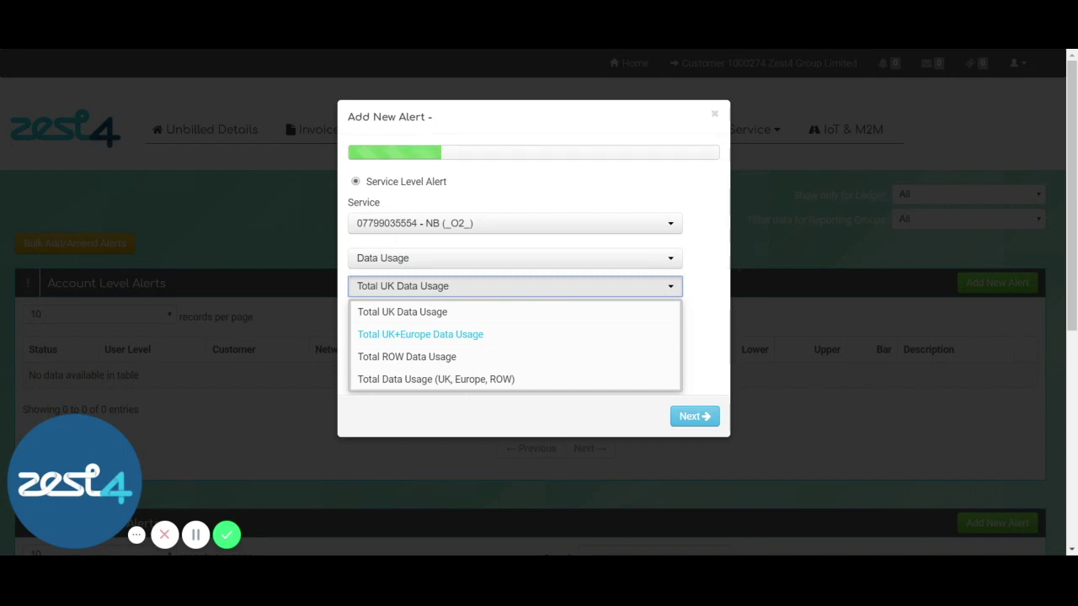
# Set the alert to measure Total UK+Europe Data Usage and move on to thresholds.
pyautogui.click(432, 337)
pyautogui.click(689, 416)
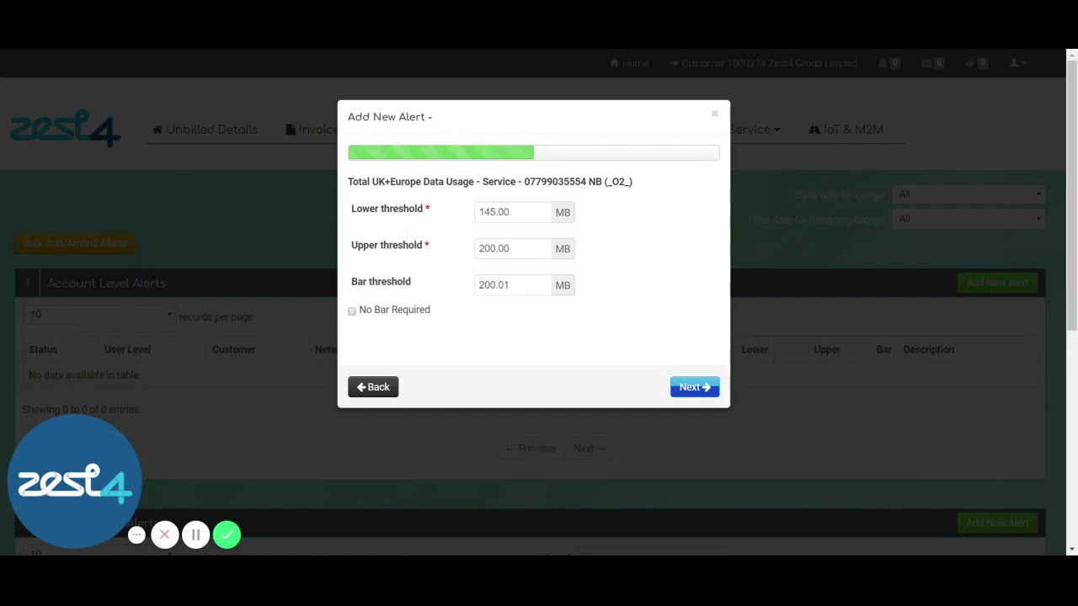
# Enter lower, upper and bar thresholds of 1024, 2048 and 3072 MB.
pyautogui.doubleClick(475, 212)
pyautogui.write('1024')
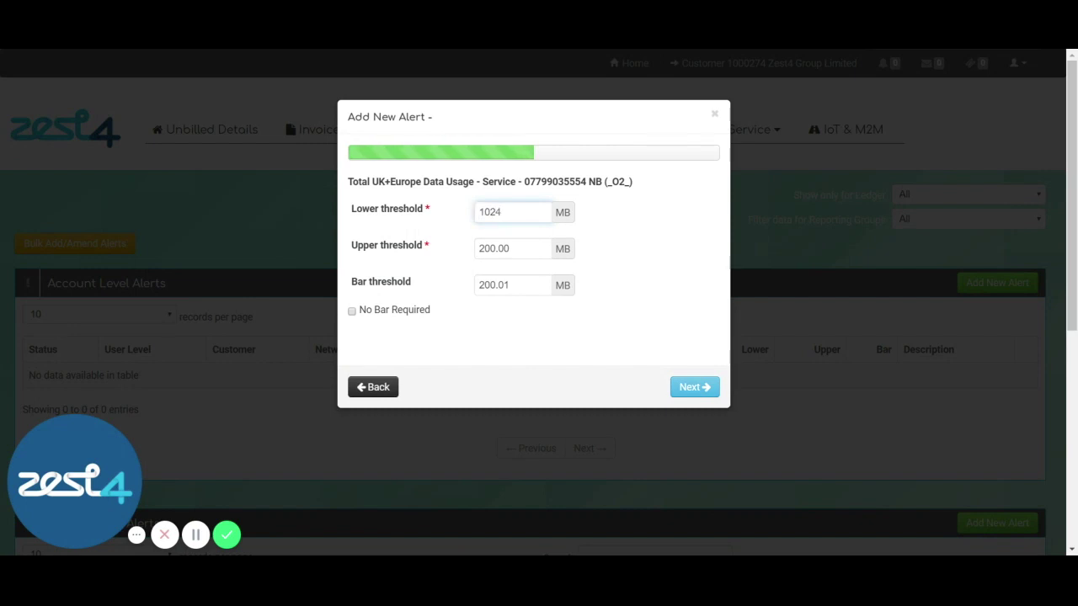
pyautogui.press('Tab')
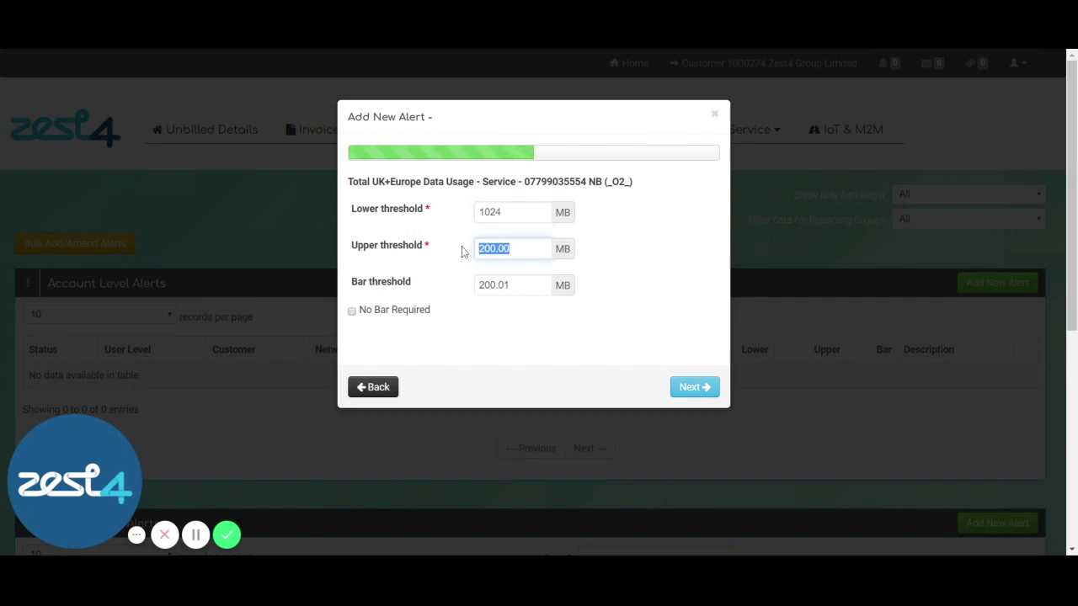
pyautogui.write('2048')
pyautogui.press('Tab')
pyautogui.write('3072')
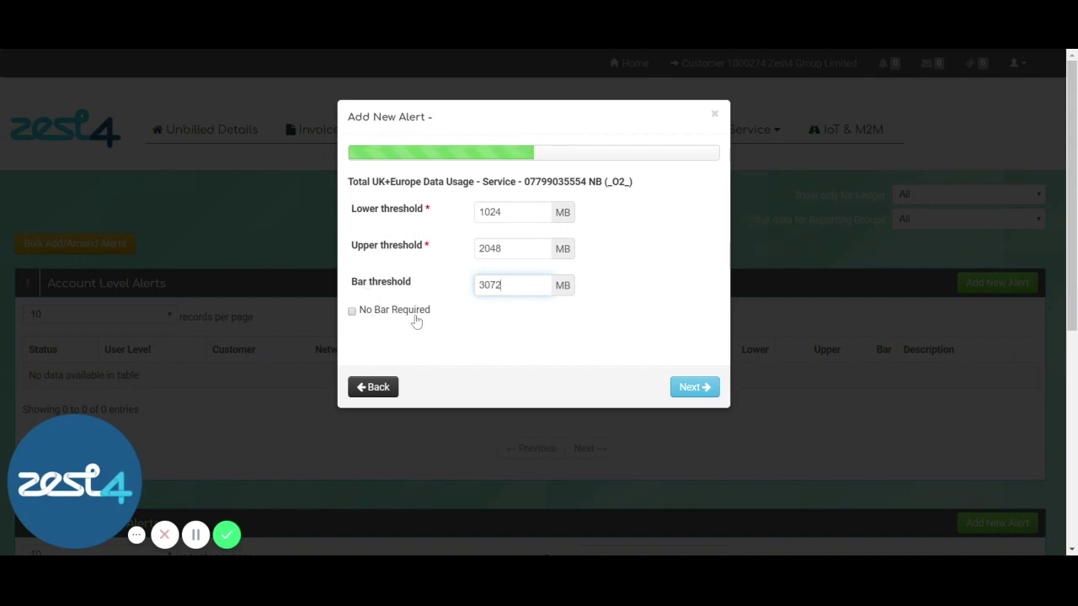
# Keep No Bar Required unchecked with the bar threshold at 3072, and continue.
pyautogui.click(352, 311)
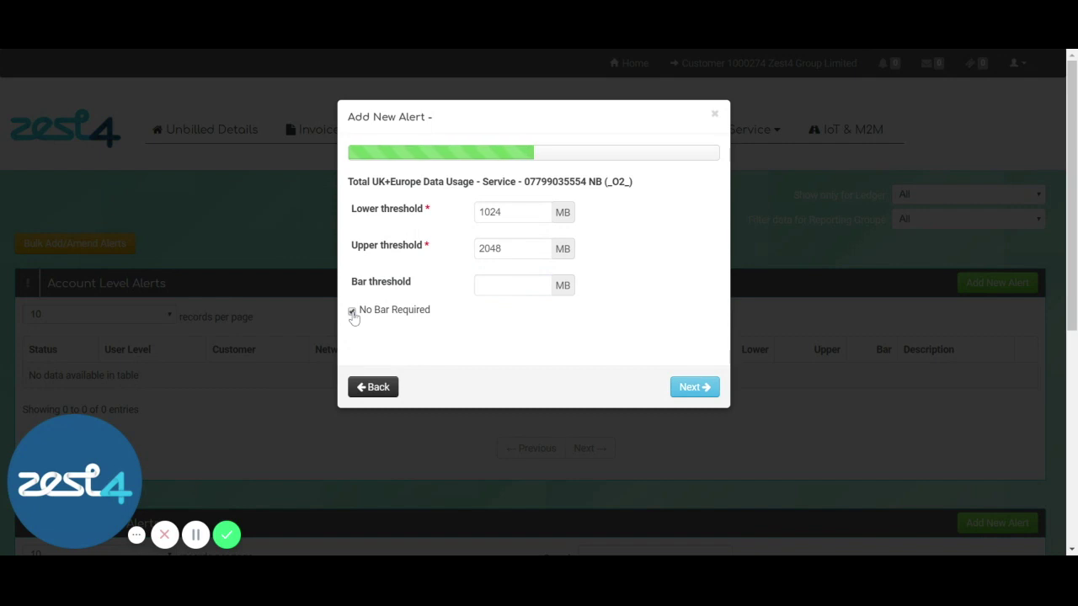
pyautogui.click(352, 311)
pyautogui.click(512, 285)
pyautogui.write('3072')
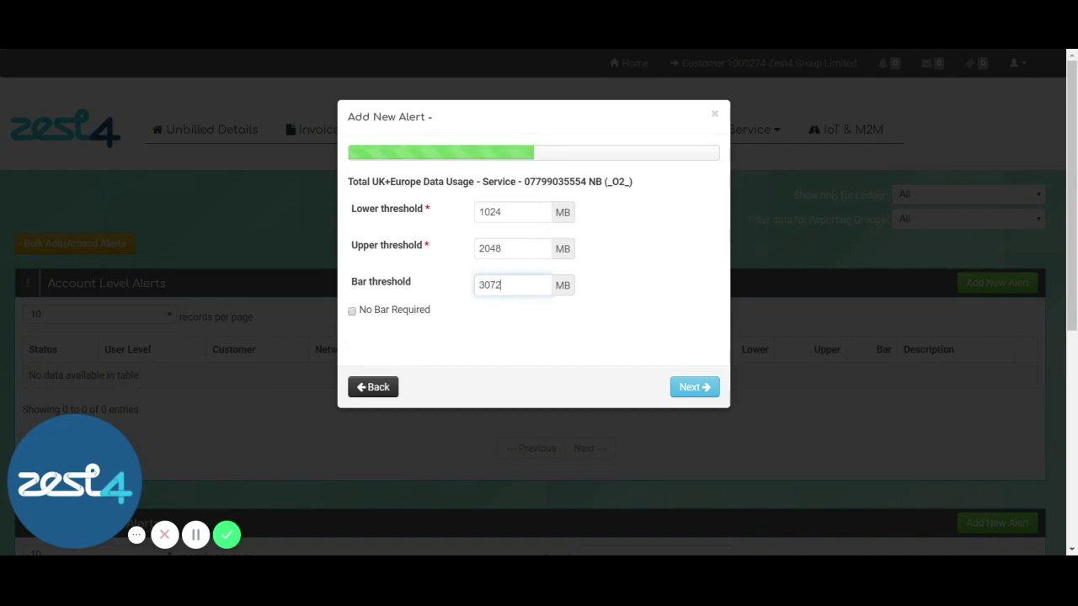
pyautogui.click(687, 388)
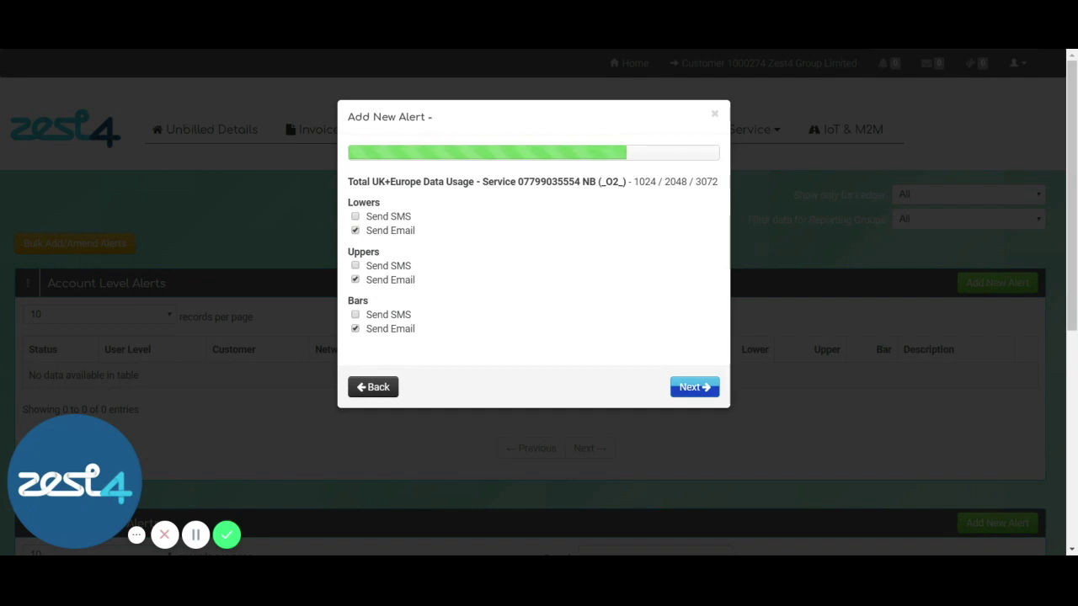
# Add SMS alongside e-mail for lower, upper and bar breaches, then continue.
pyautogui.click(354, 216)
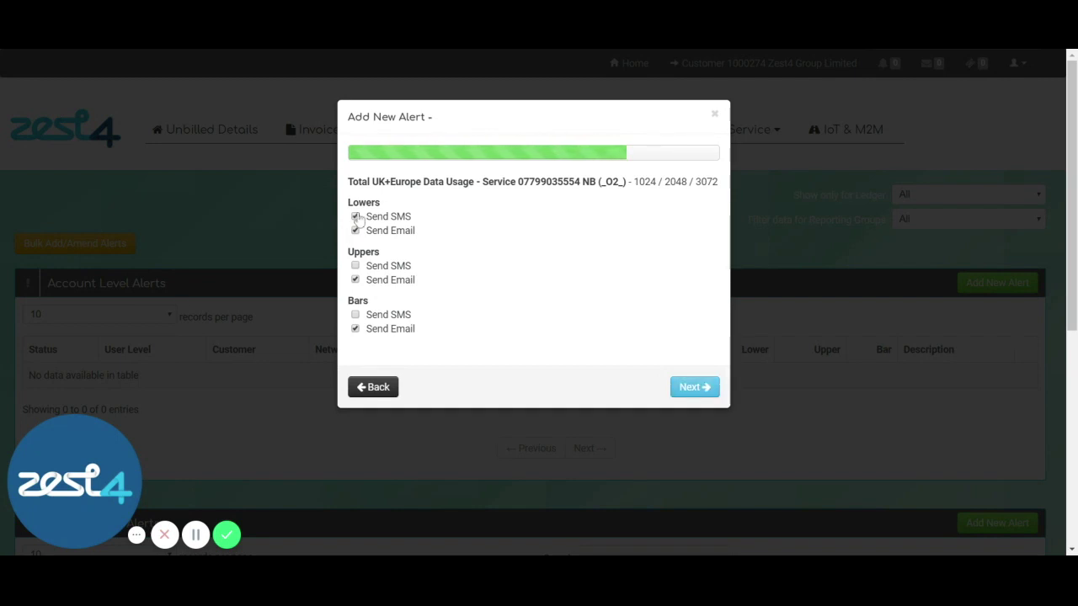
pyautogui.click(354, 266)
pyautogui.click(355, 315)
pyautogui.click(692, 387)
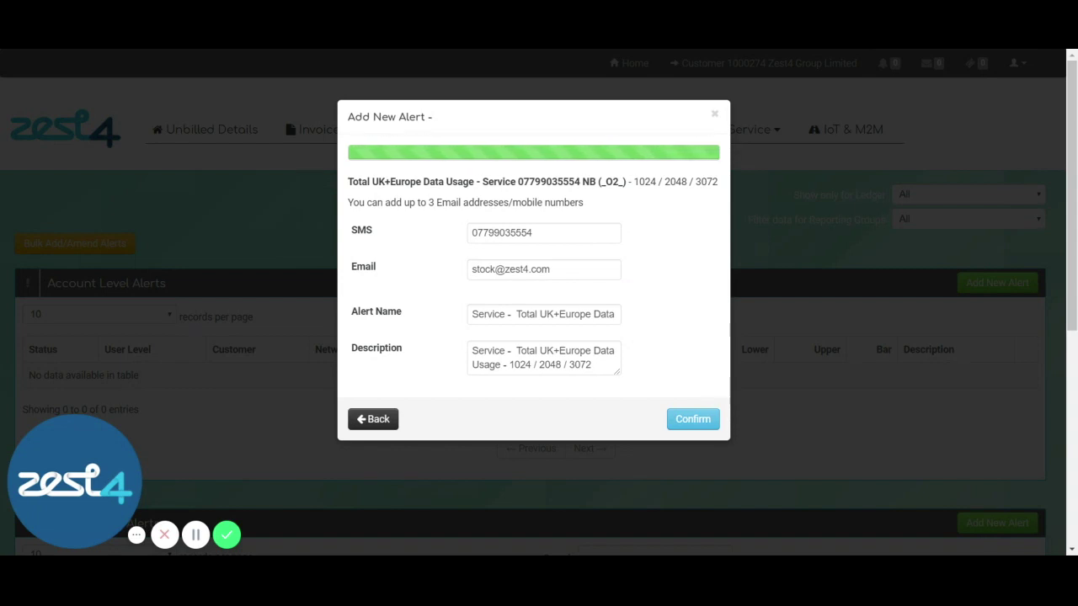
# Add a second mobile number to SMS recipients and a second zest4.com e-mail address.
pyautogui.click(562, 234)
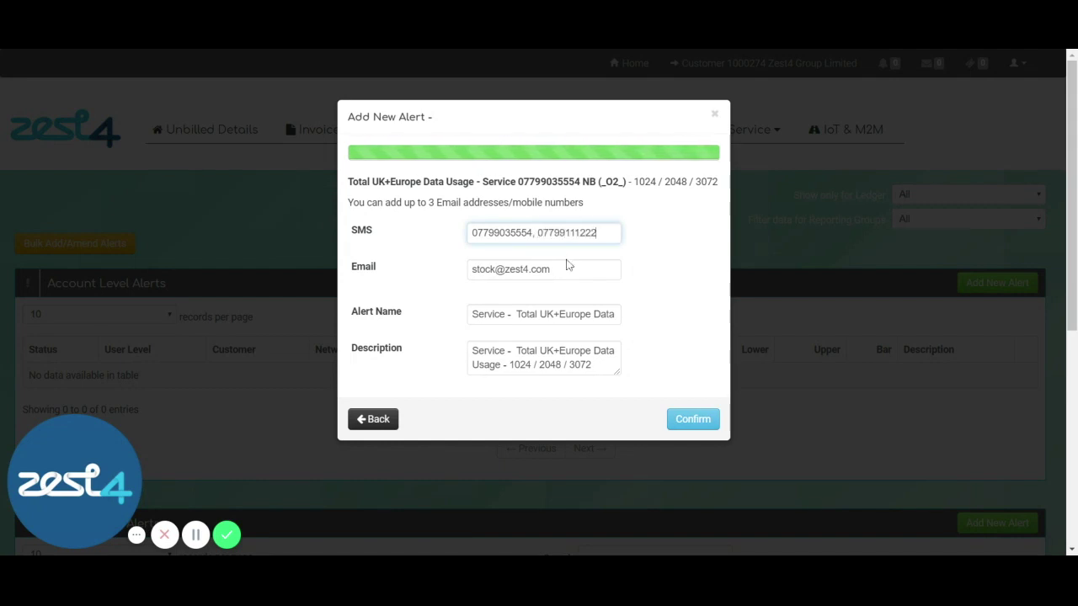
pyautogui.click(569, 267)
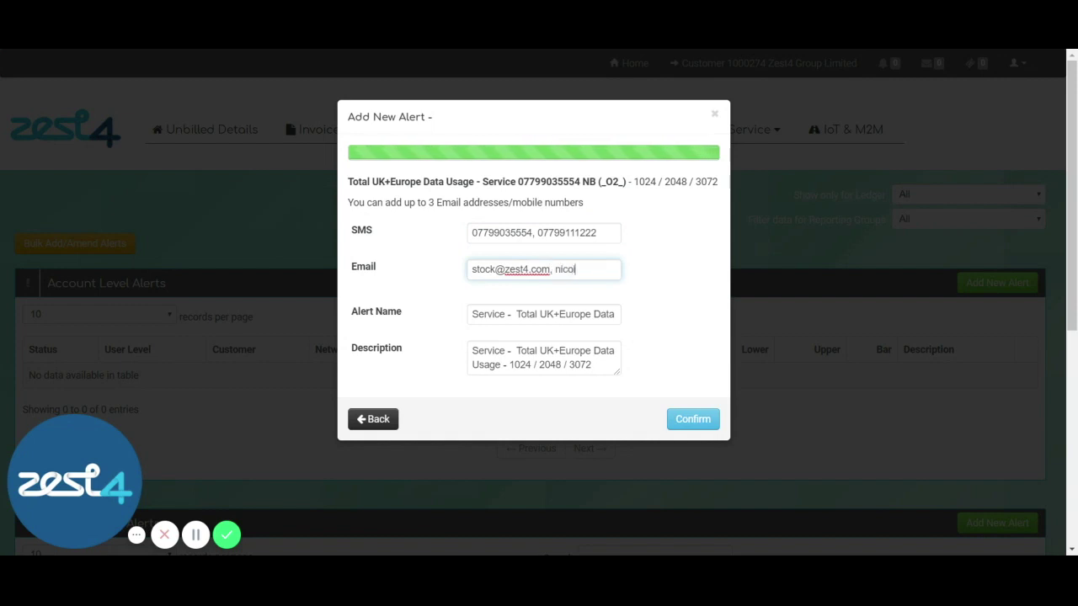
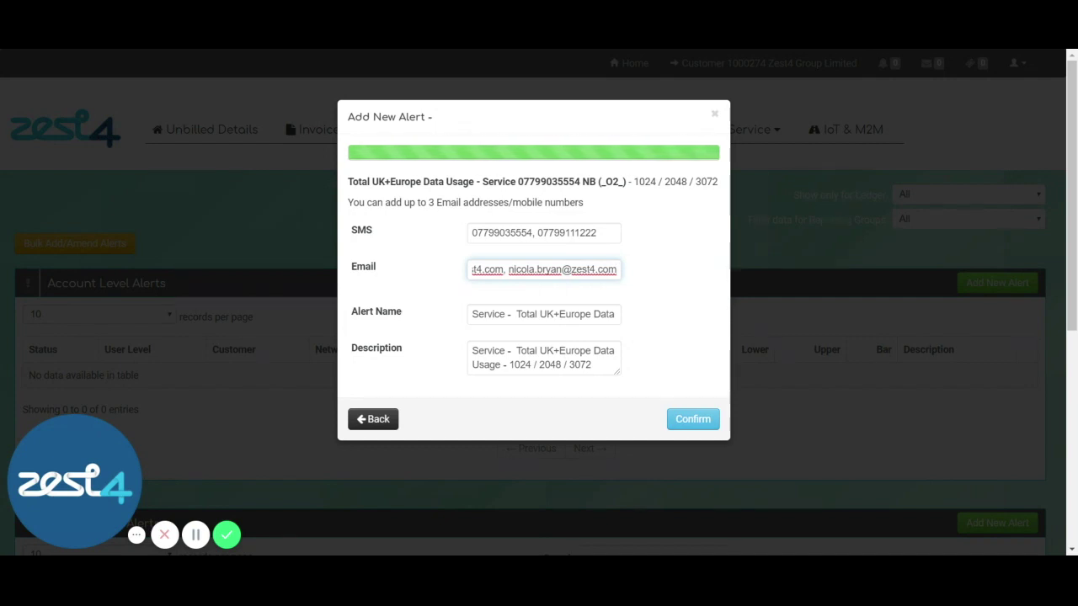
# Name the alert '3GB Data Usage', describe it as 'Customer alerts based on 3GB', and confirm.
pyautogui.moveTo(616, 314); pyautogui.dragTo(421, 313)
pyautogui.press('BackSpace')
pyautogui.write('3GB Data Usage')
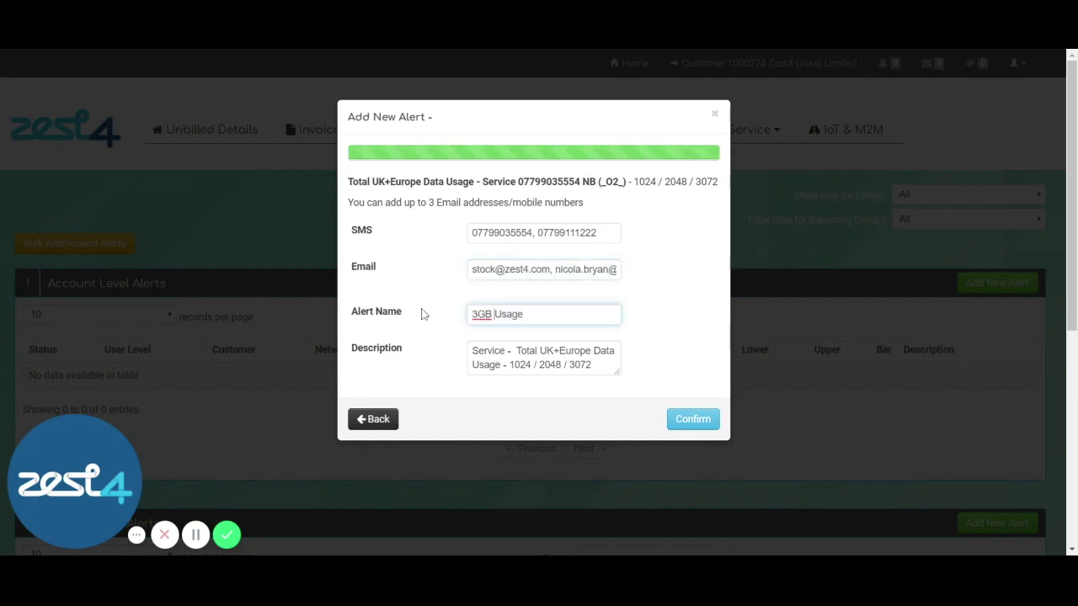
pyautogui.tripleClick(470, 350)
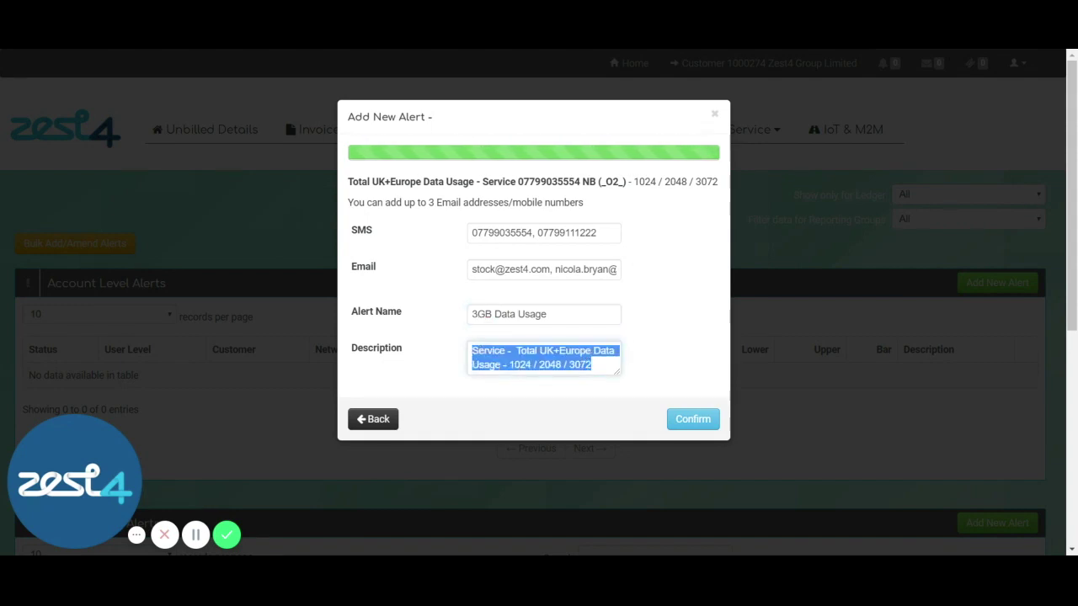
pyautogui.write('Customer alerts based on 2')
pyautogui.press('BackSpace')
pyautogui.write('3GB')
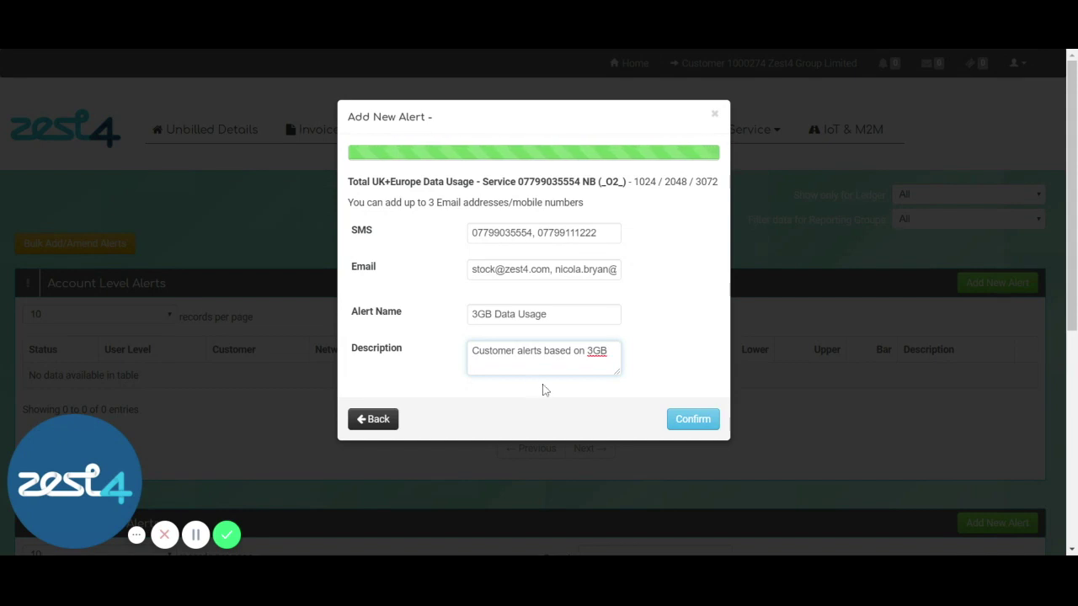
pyautogui.moveTo(619, 372); pyautogui.dragTo(669, 433)
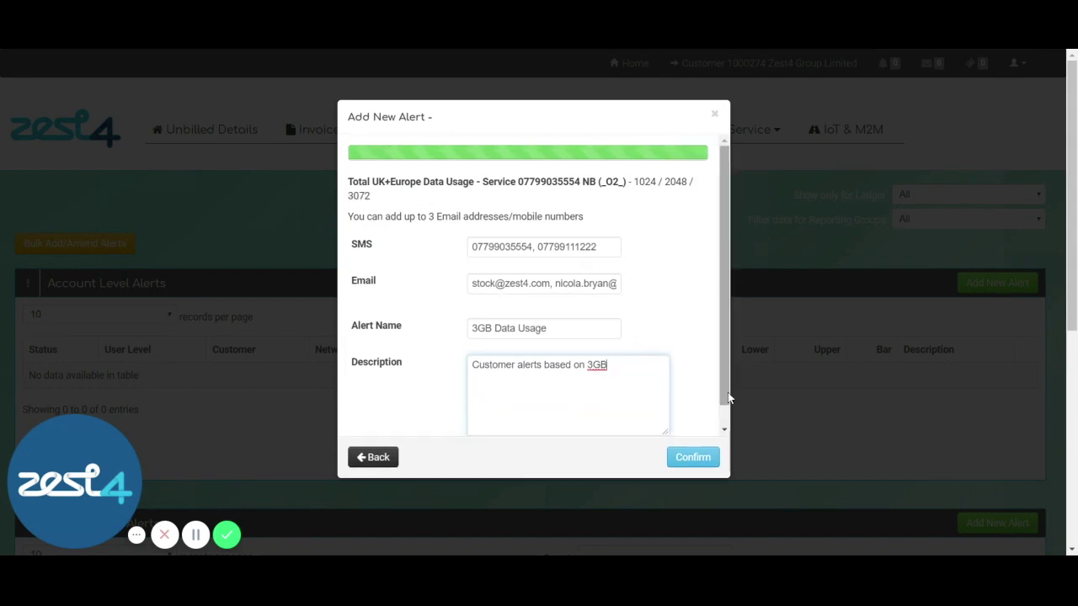
pyautogui.scroll(-1, 725, 404)
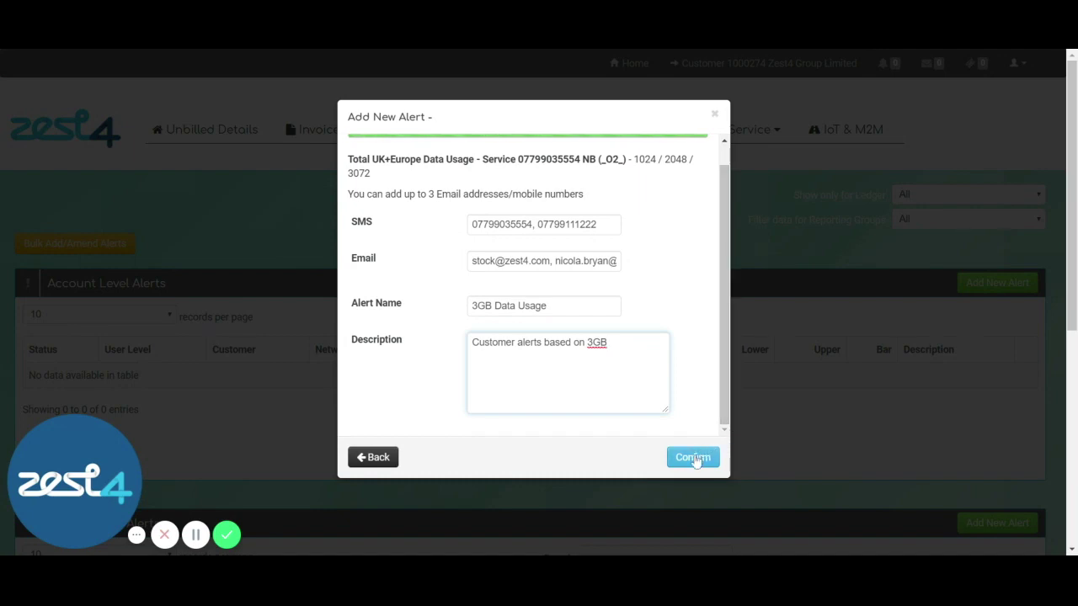
pyautogui.click(693, 459)
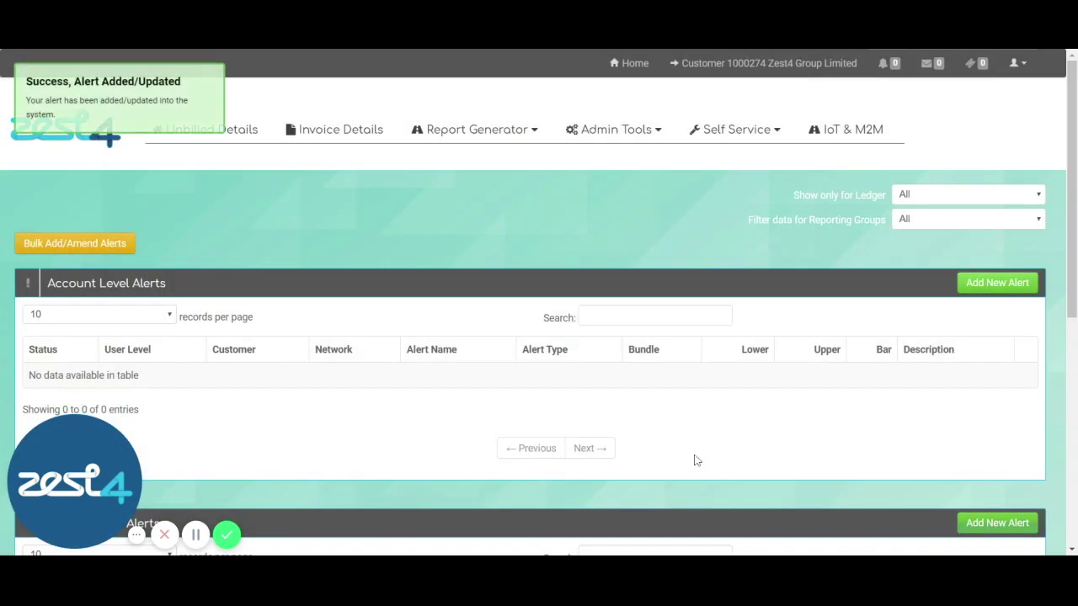
# Filter the service-level alerts to 'RF' and open that line's Data Bundle alert for editing.
pyautogui.scroll(-3, 1065, 439)
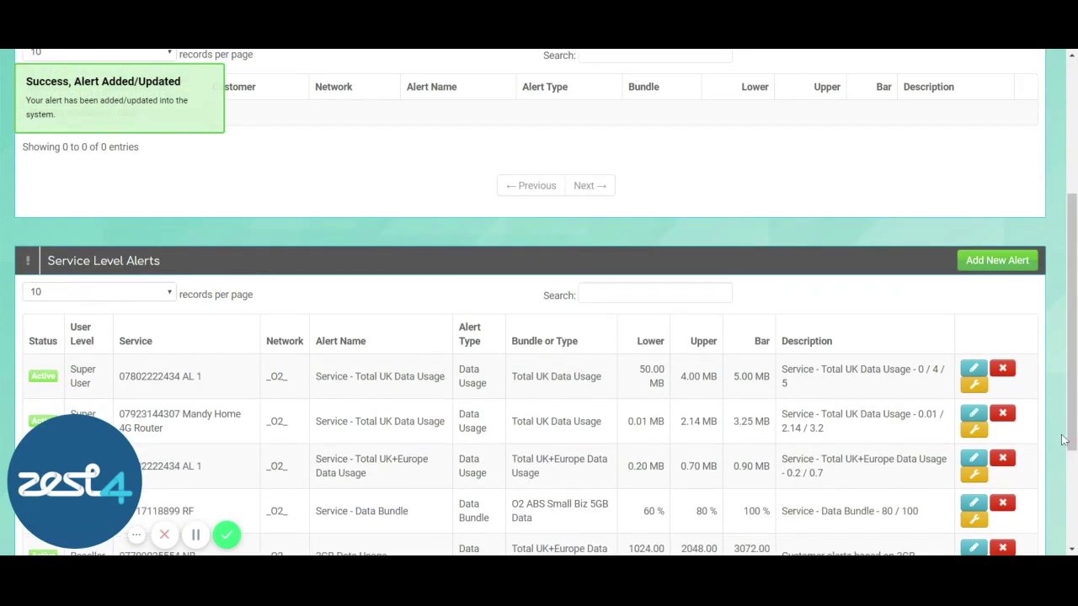
pyautogui.click(655, 292)
pyautogui.write('07799')
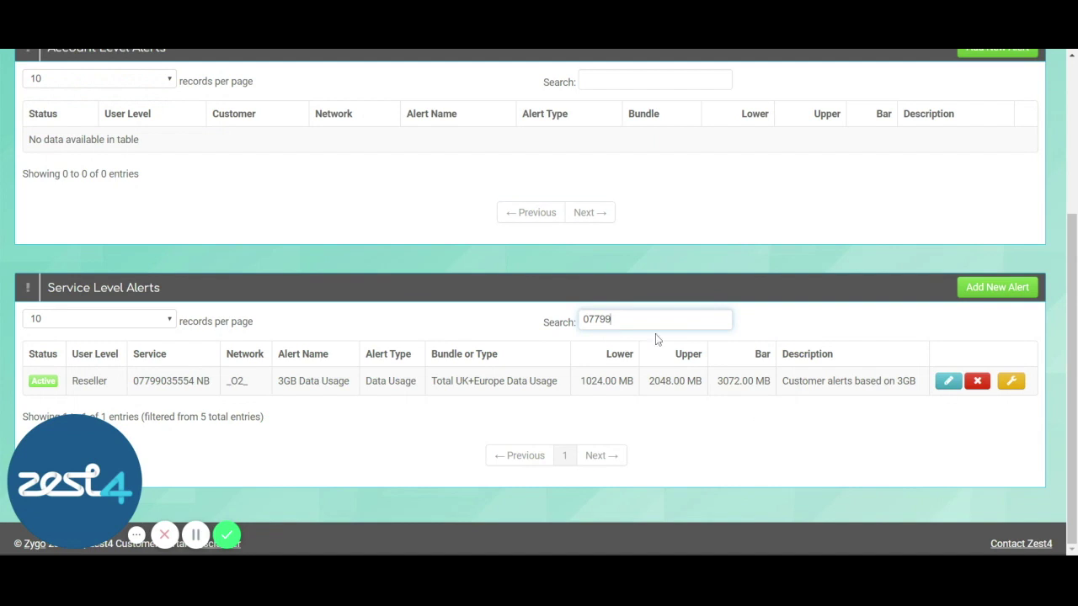
pyautogui.doubleClick(596, 319)
pyautogui.write('RF')
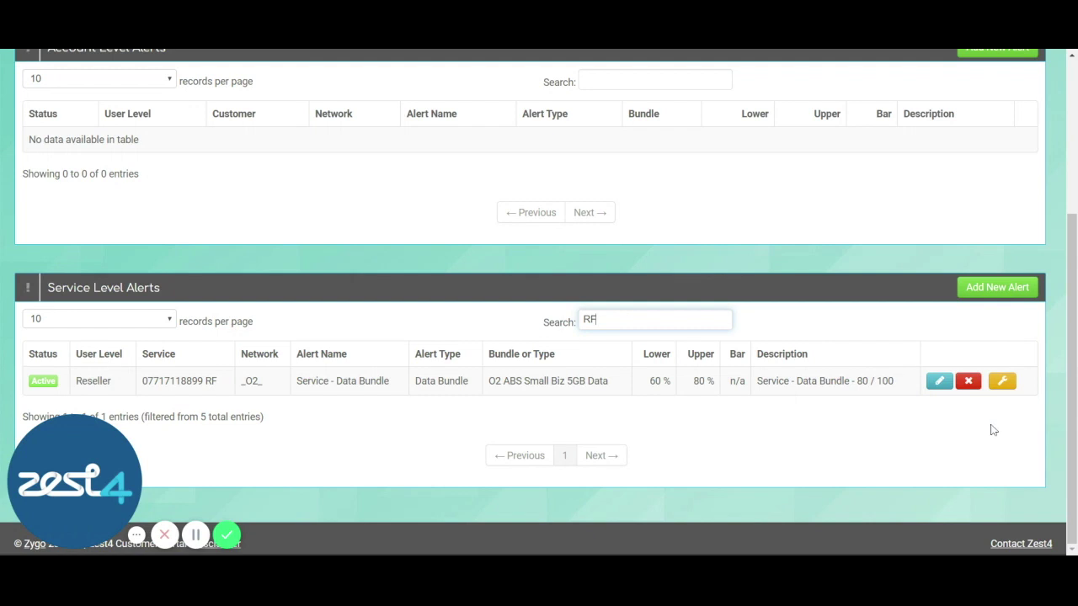
pyautogui.click(938, 381)
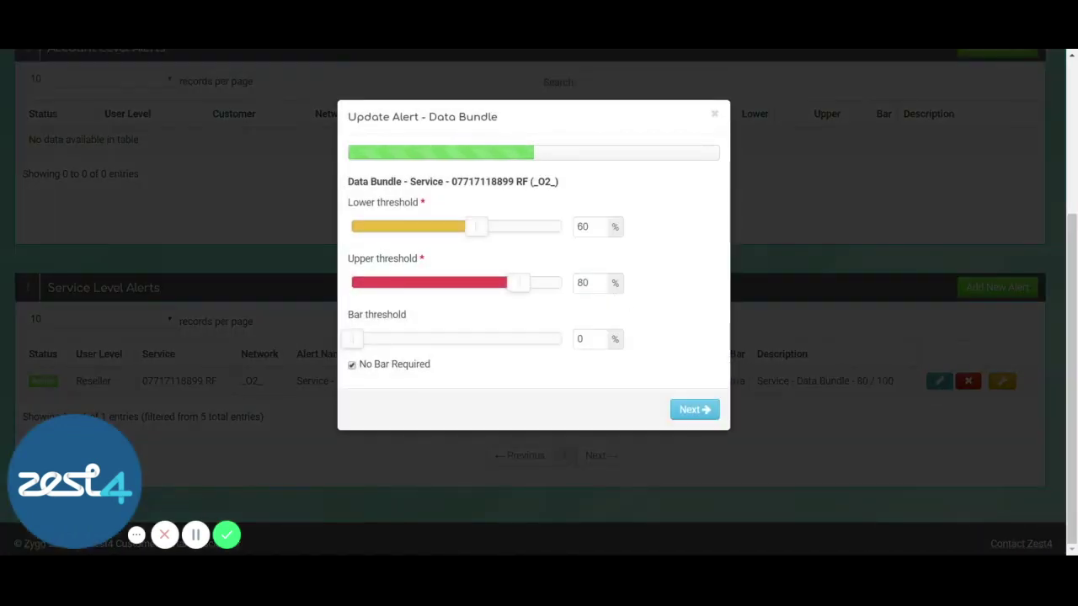
# Change the Data Bundle thresholds to 70% lower, 90% upper and 100% bar.
pyautogui.doubleClick(579, 227)
pyautogui.write('70')
pyautogui.press('Tab')
pyautogui.write('90')
pyautogui.doubleClick(572, 340)
pyautogui.write('100')
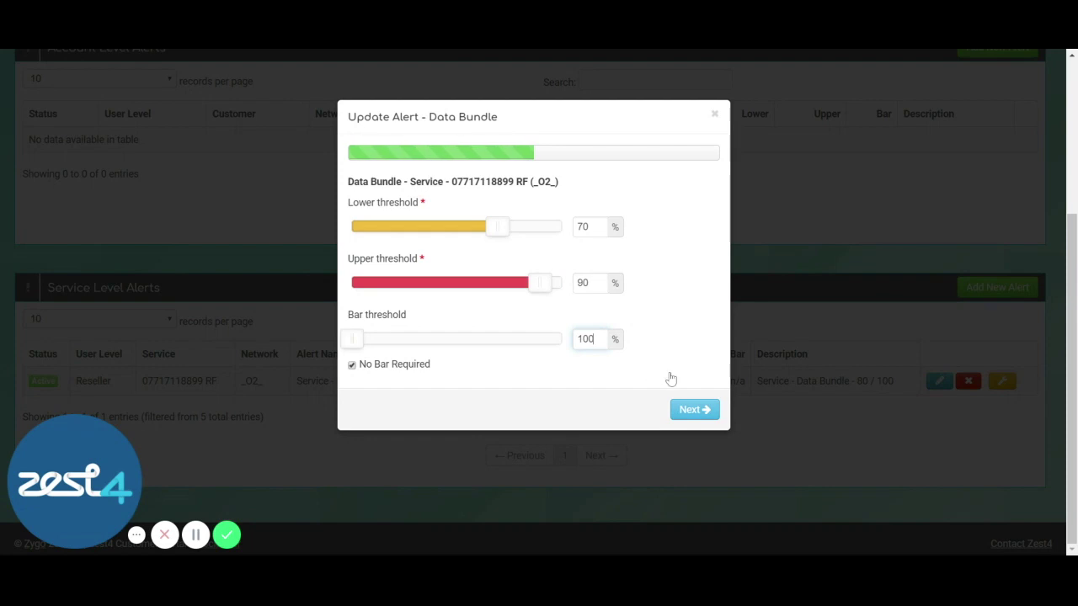
pyautogui.click(683, 410)
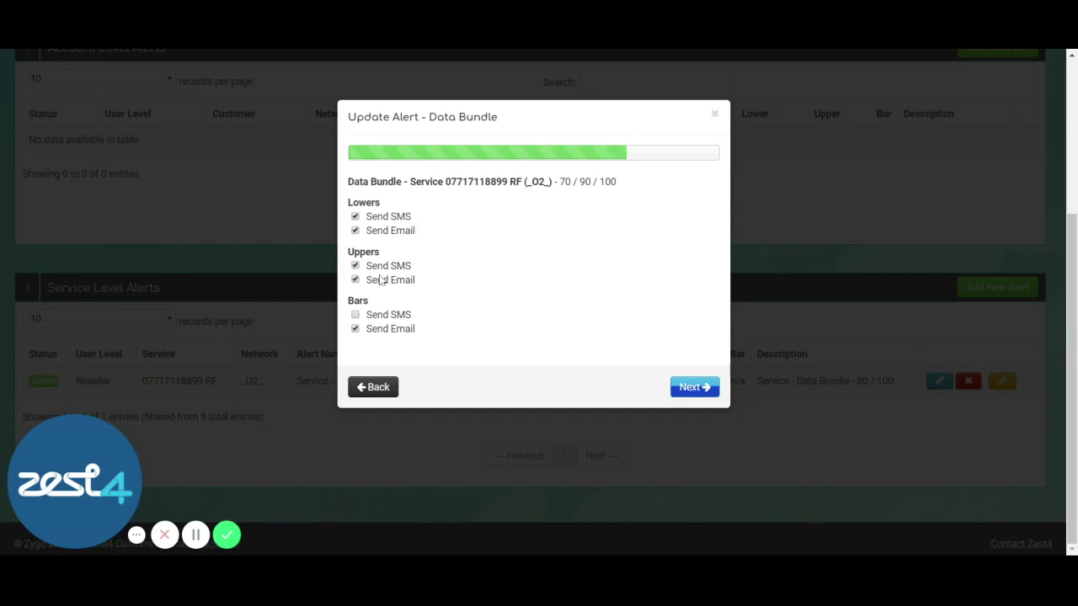
# Enable SMS for bar alerts and save the updated Data Bundle alert.
pyautogui.click(356, 315)
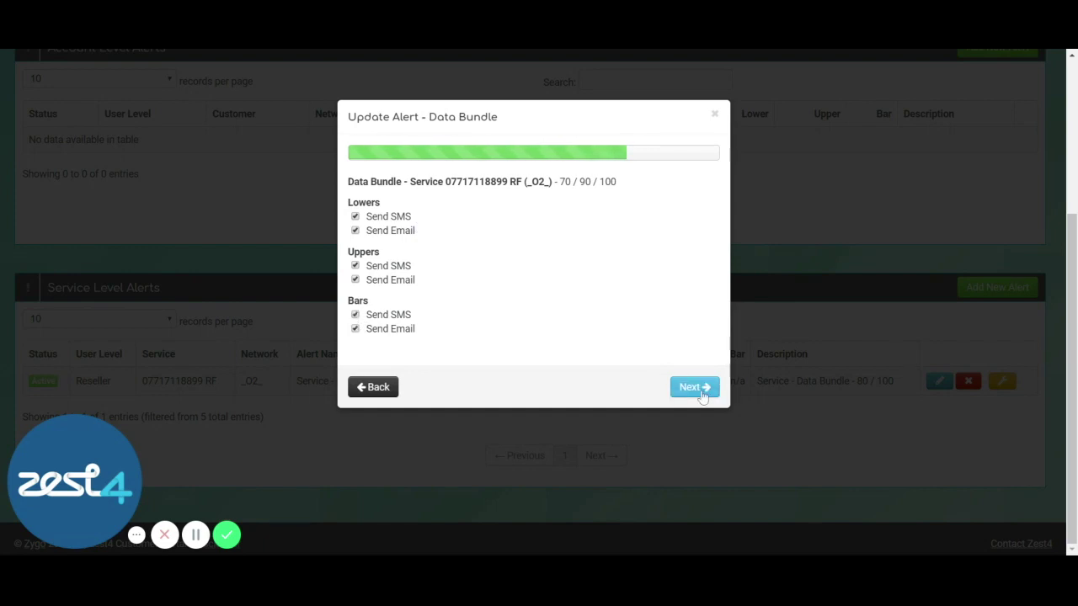
pyautogui.click(694, 388)
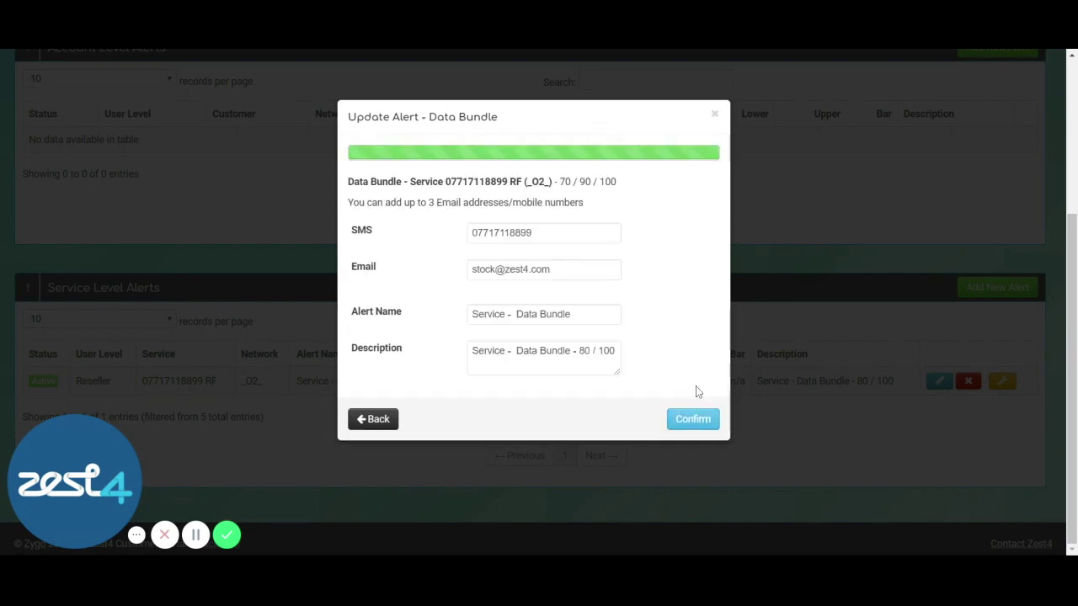
pyautogui.click(699, 418)
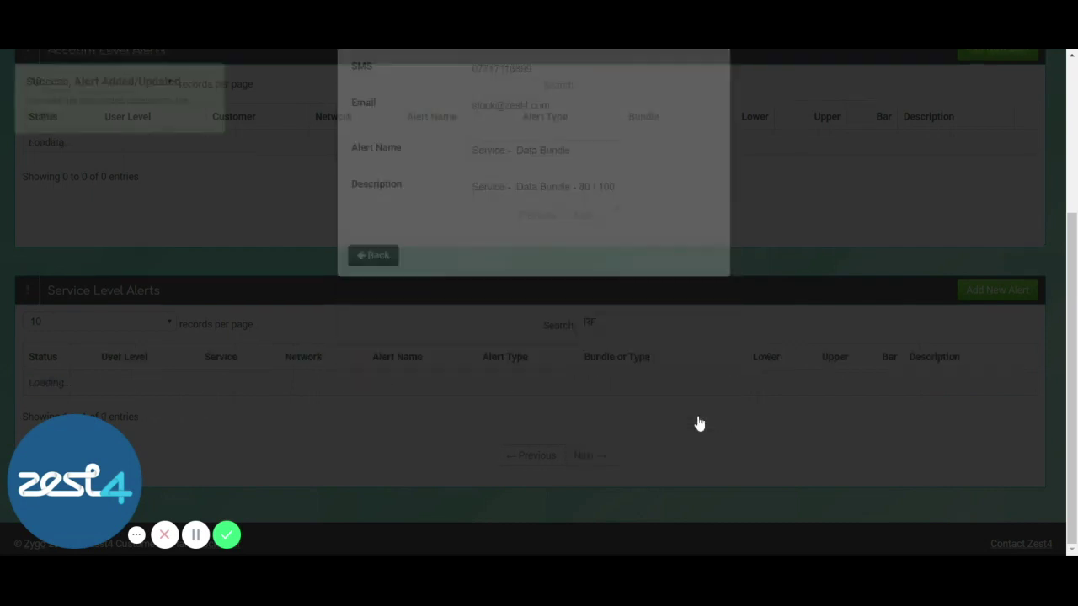